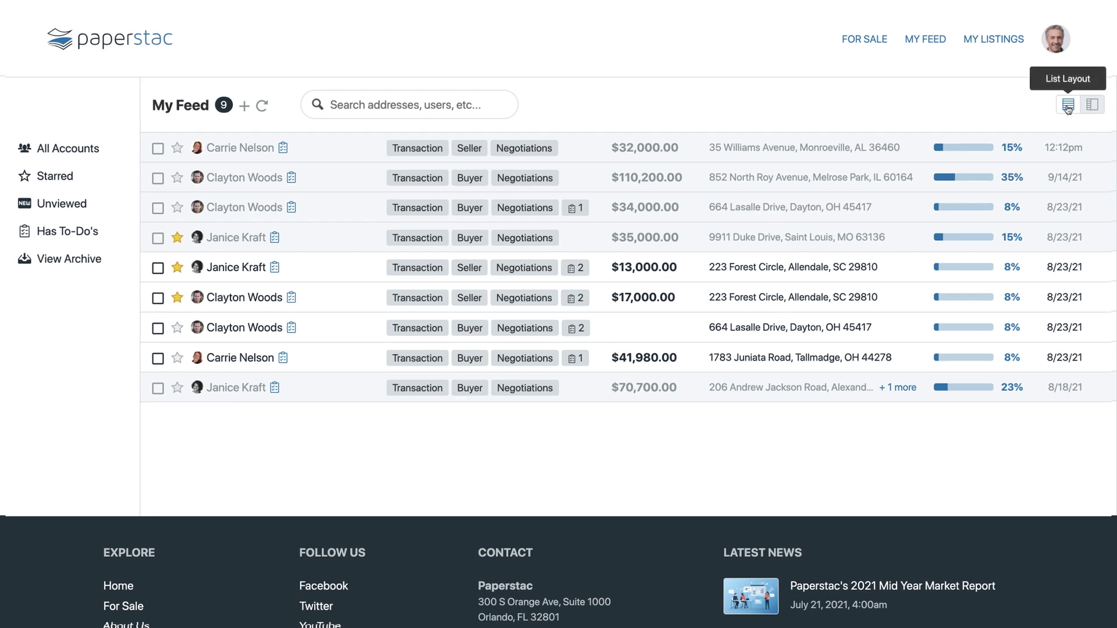
pyautogui.click(1092, 105)
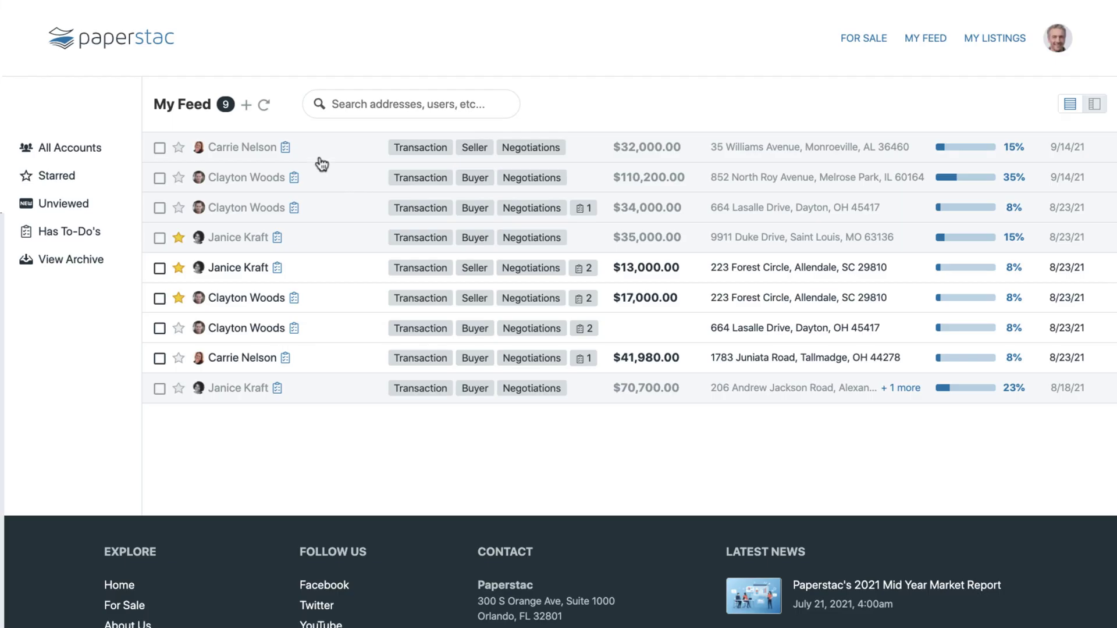
pyautogui.click(306, 145)
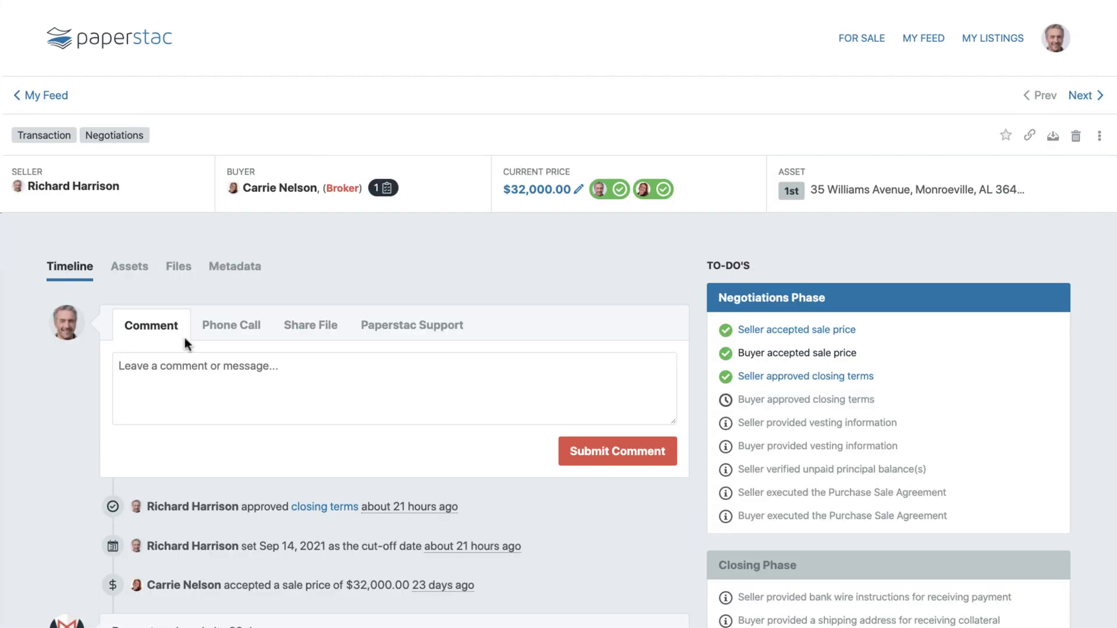
pyautogui.click(154, 394)
pyautogui.write("I'm ready to close")
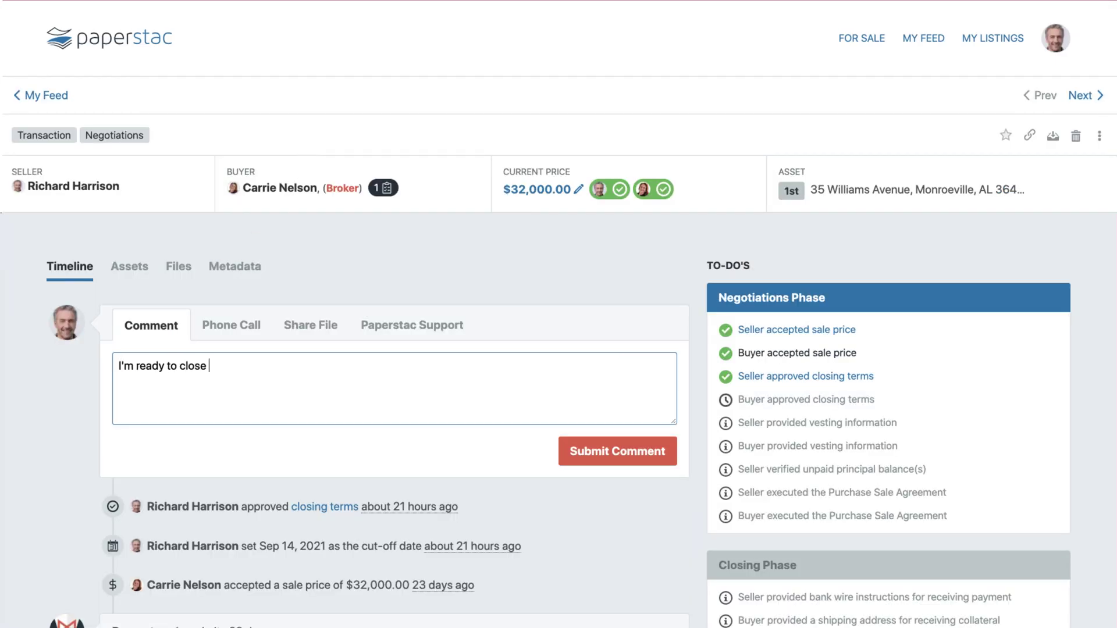
pyautogui.write(' when you are ready.')
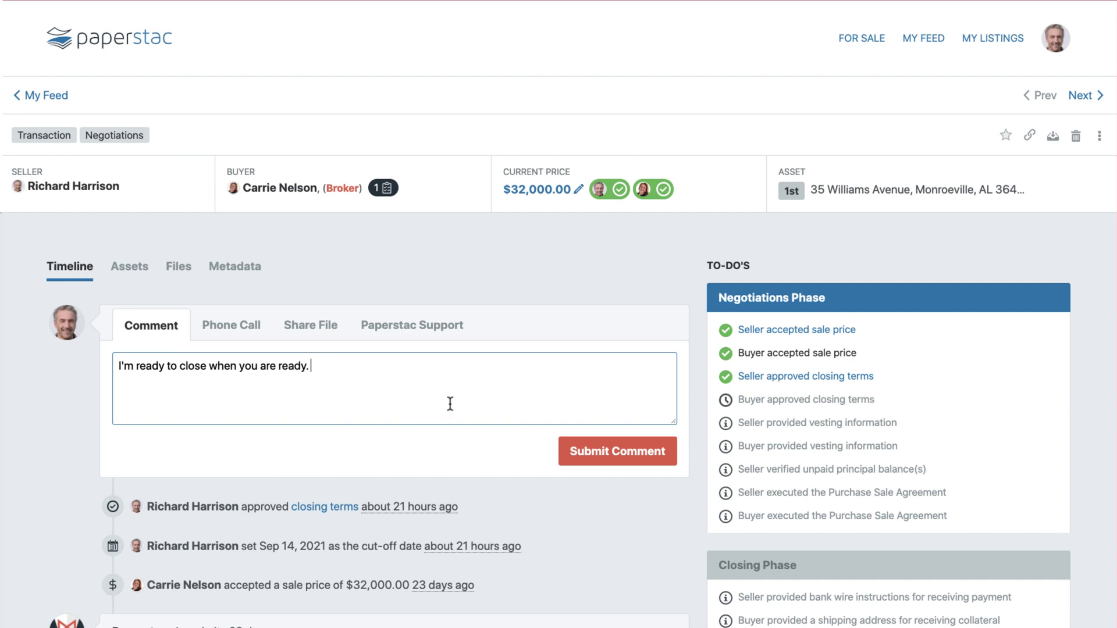
pyautogui.click(599, 452)
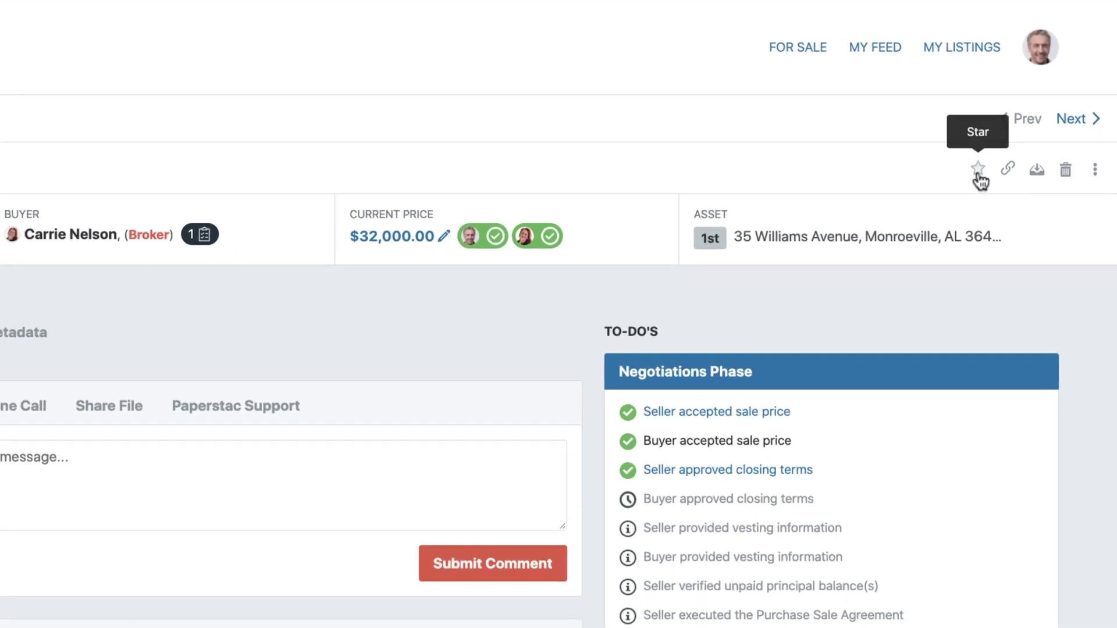
pyautogui.click(1094, 172)
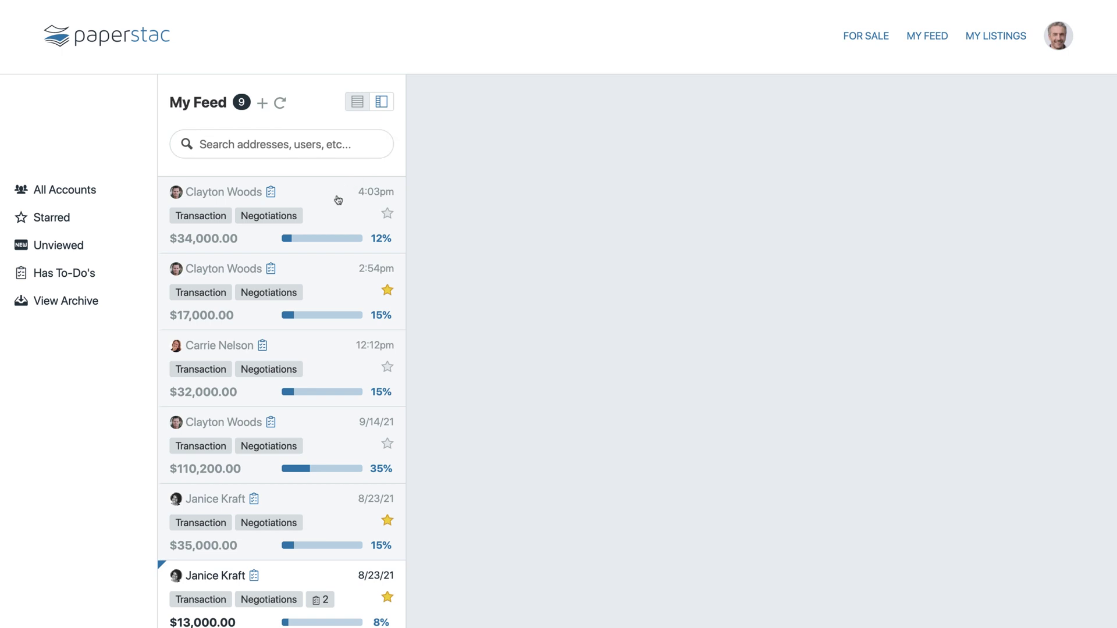
pyautogui.click(338, 200)
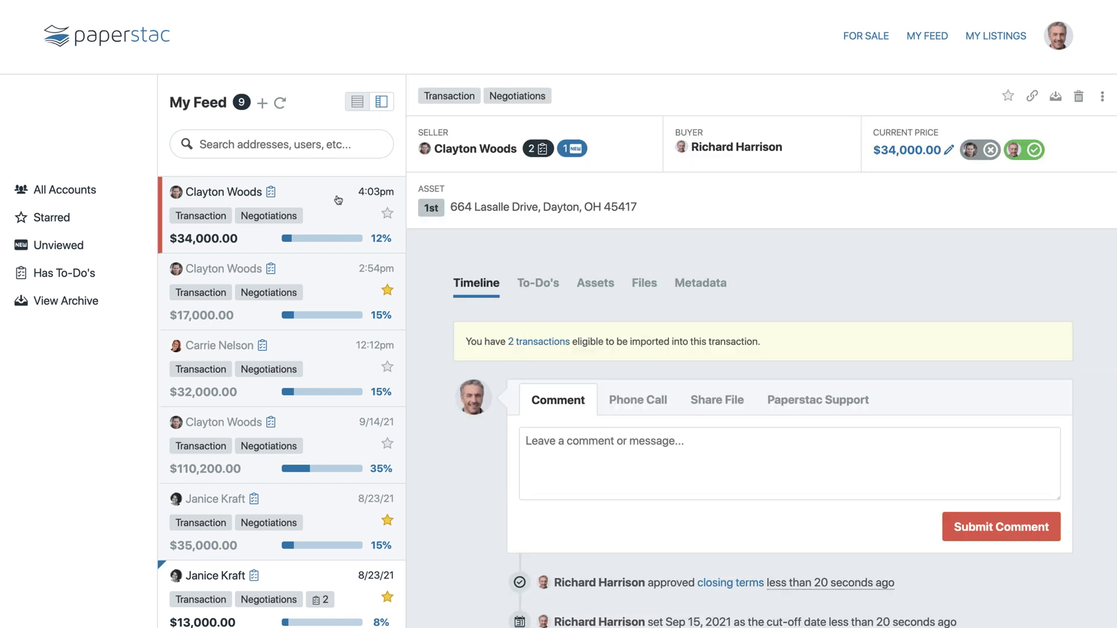
pyautogui.click(298, 278)
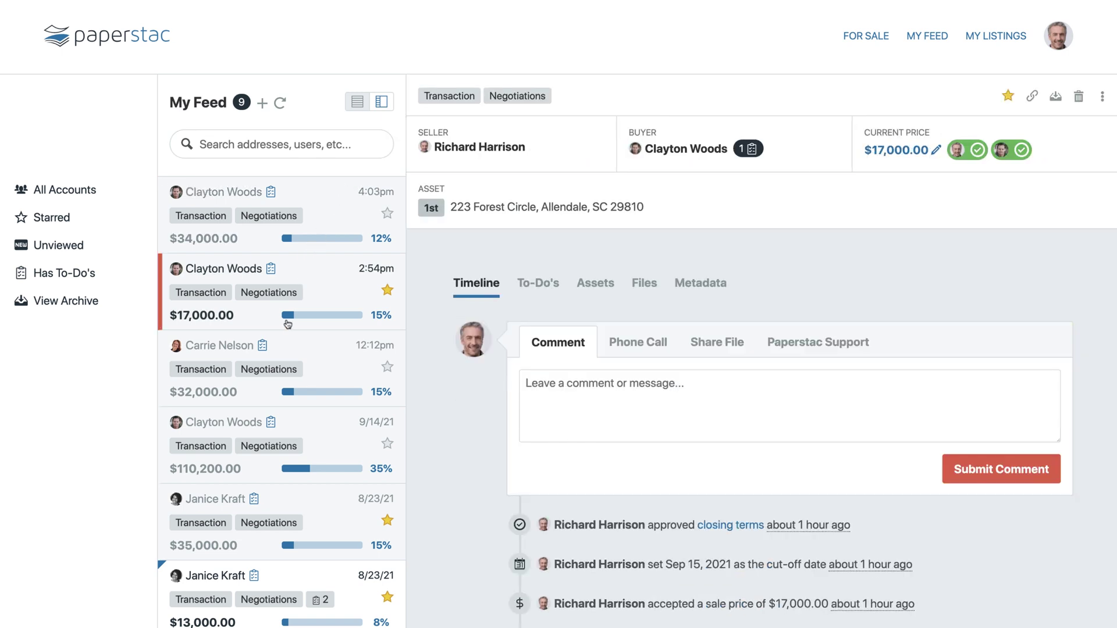
pyautogui.click(284, 350)
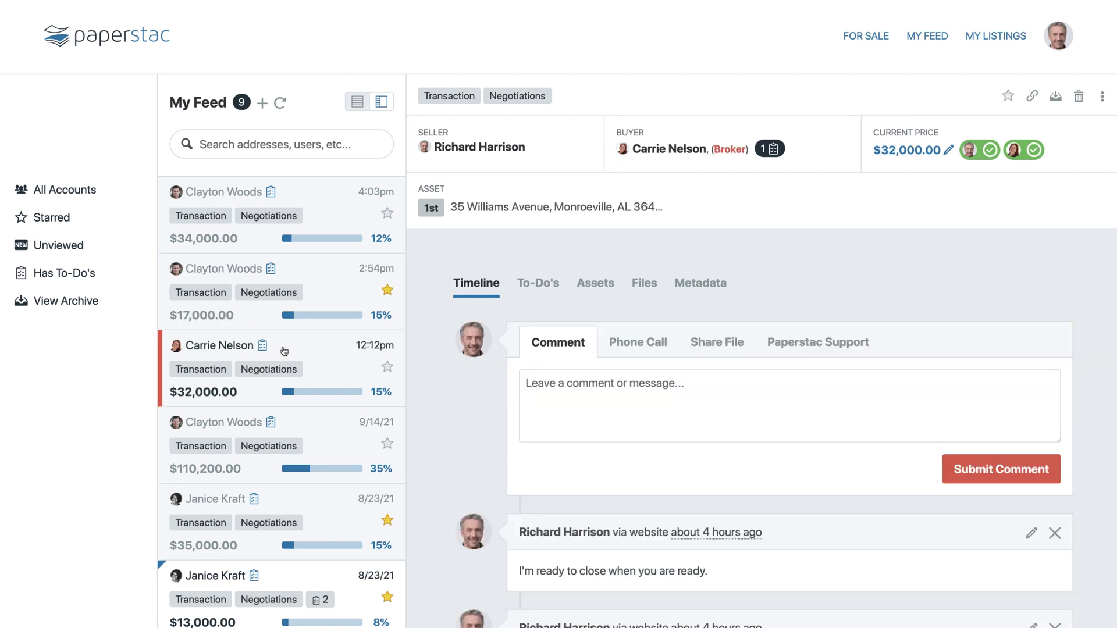
pyautogui.click(337, 426)
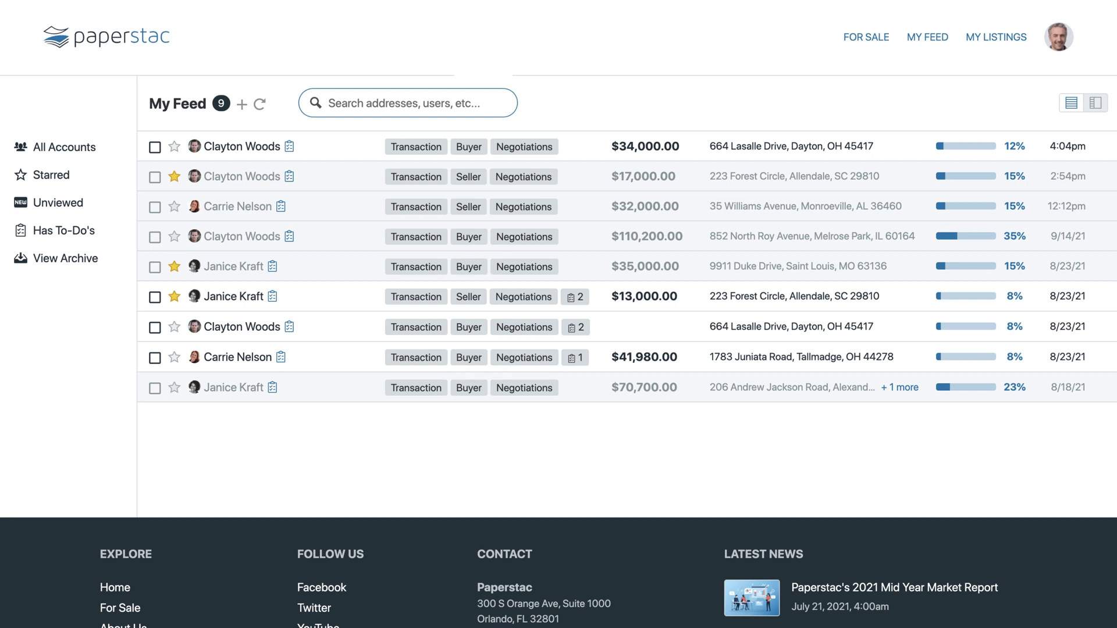
pyautogui.write('J')
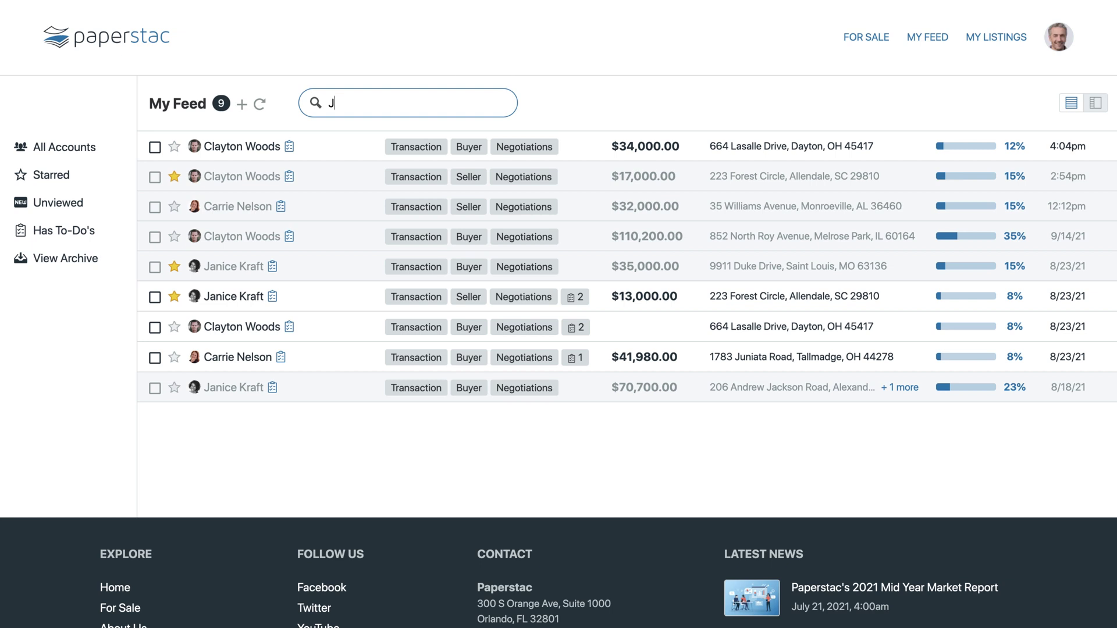
pyautogui.write('anice')
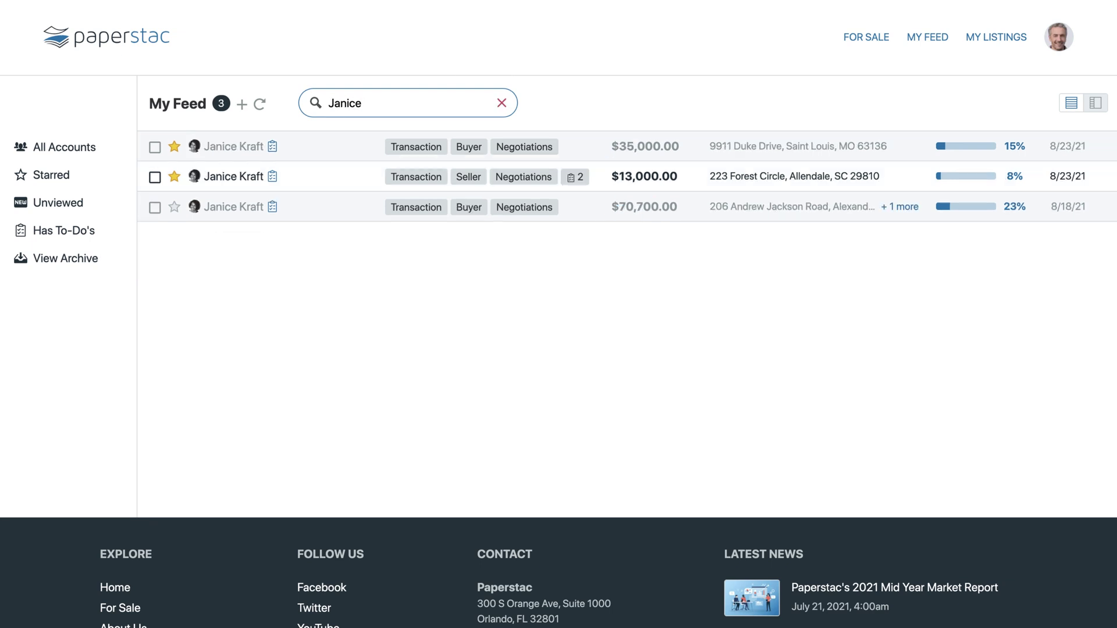
# - Clear the 'Janice' search so My Feed lists all transactions again
pyautogui.press('BackSpace')
pyautogui.press('BackSpace')
pyautogui.press('BackSpace')
pyautogui.press('BackSpace')
pyautogui.press('BackSpace')
pyautogui.press('BackSpace')
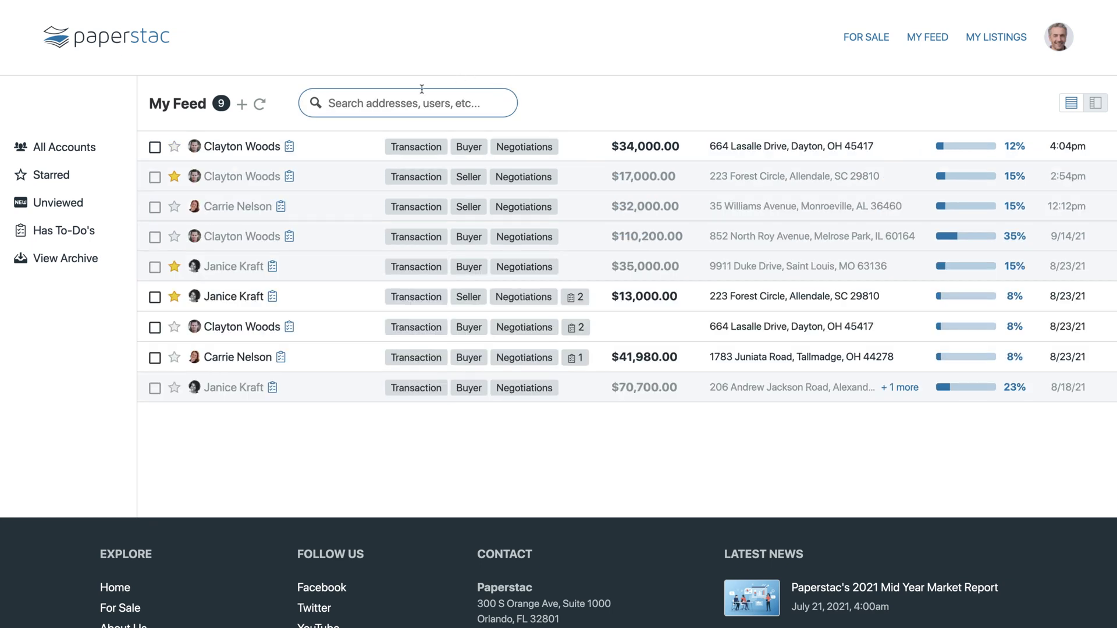
pyautogui.write('223')
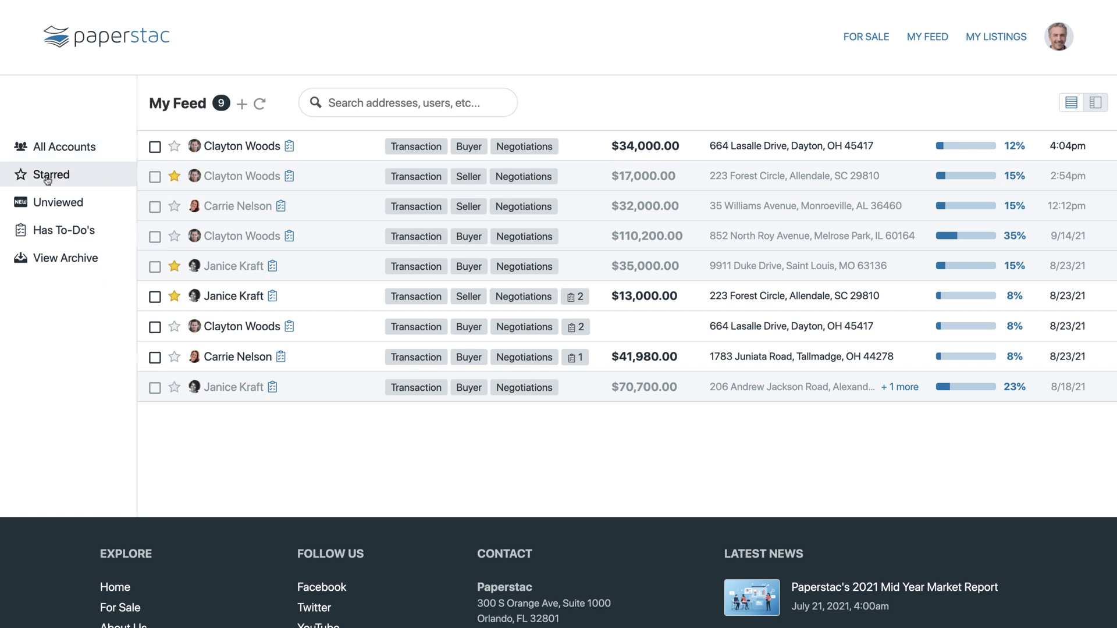
# - Toggle the Starred, Unviewed and Has To-Do's filters, then bring up the All Accounts list
pyautogui.click(48, 179)
pyautogui.click(48, 203)
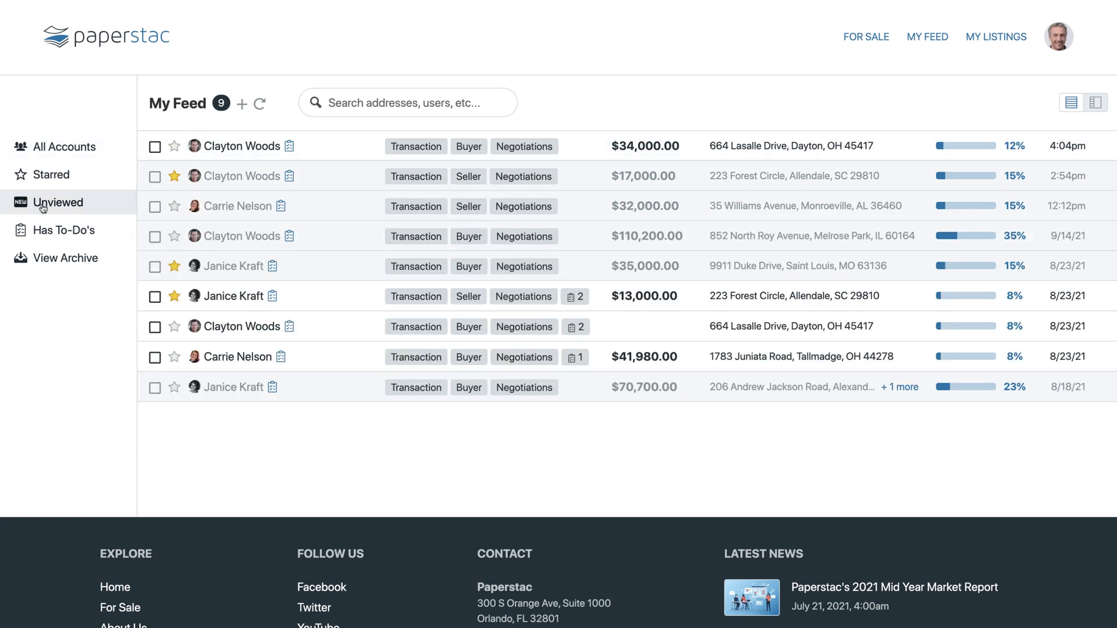
pyautogui.click(44, 204)
pyautogui.click(42, 237)
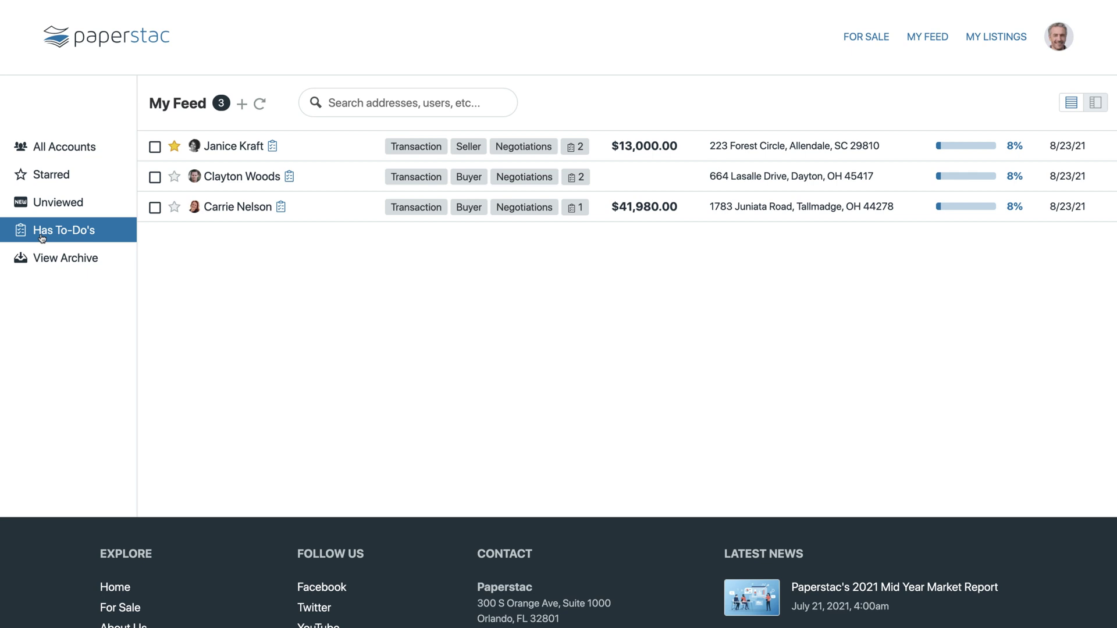
pyautogui.click(41, 238)
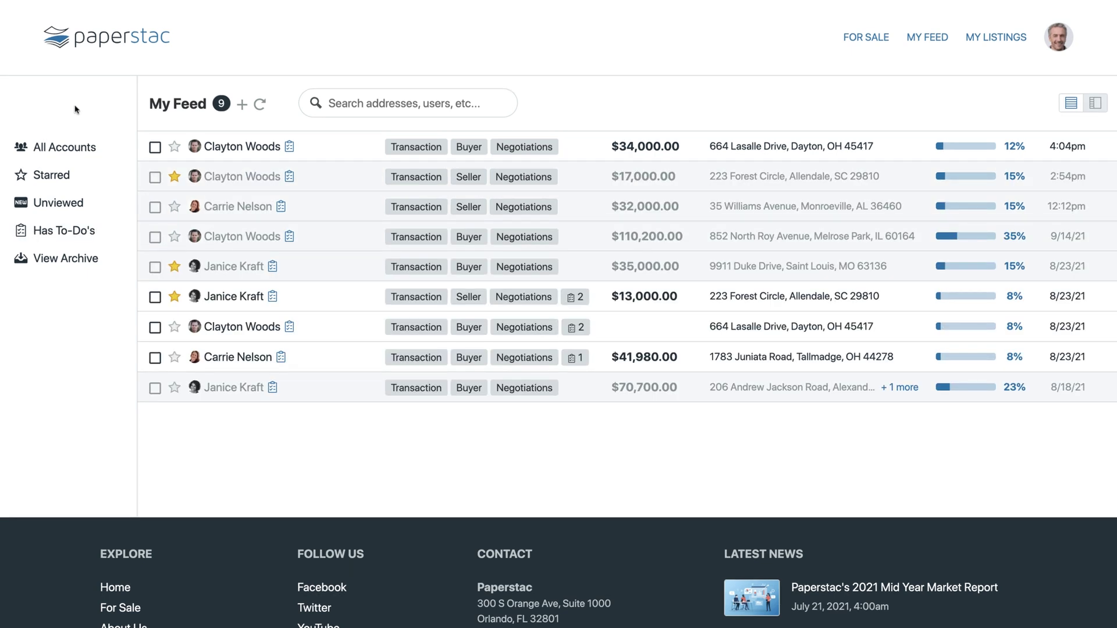
pyautogui.click(52, 153)
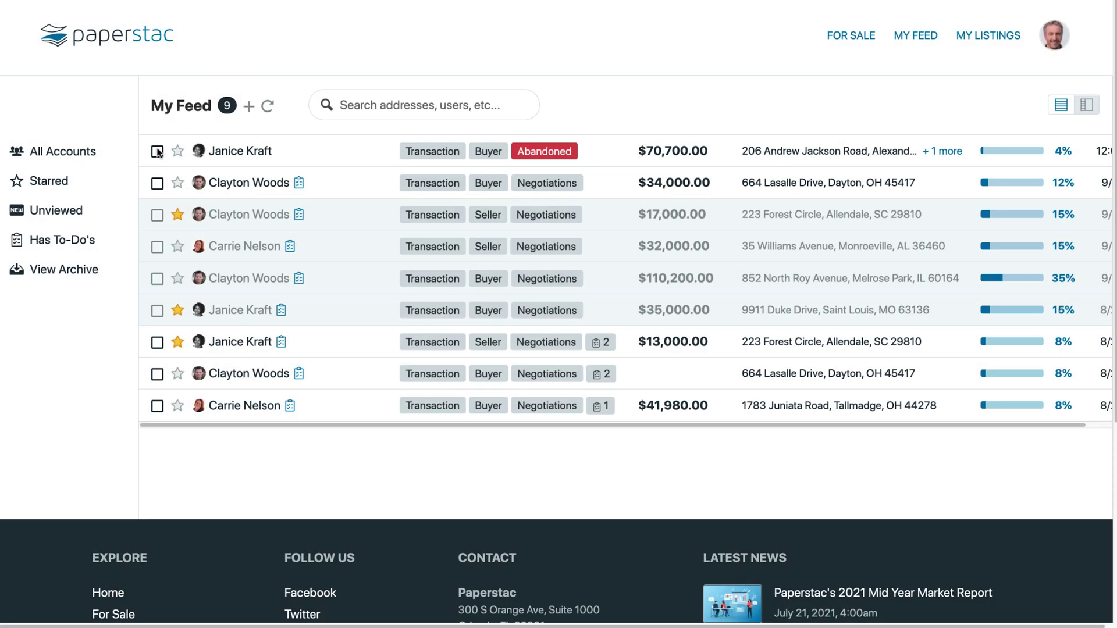
pyautogui.click(158, 153)
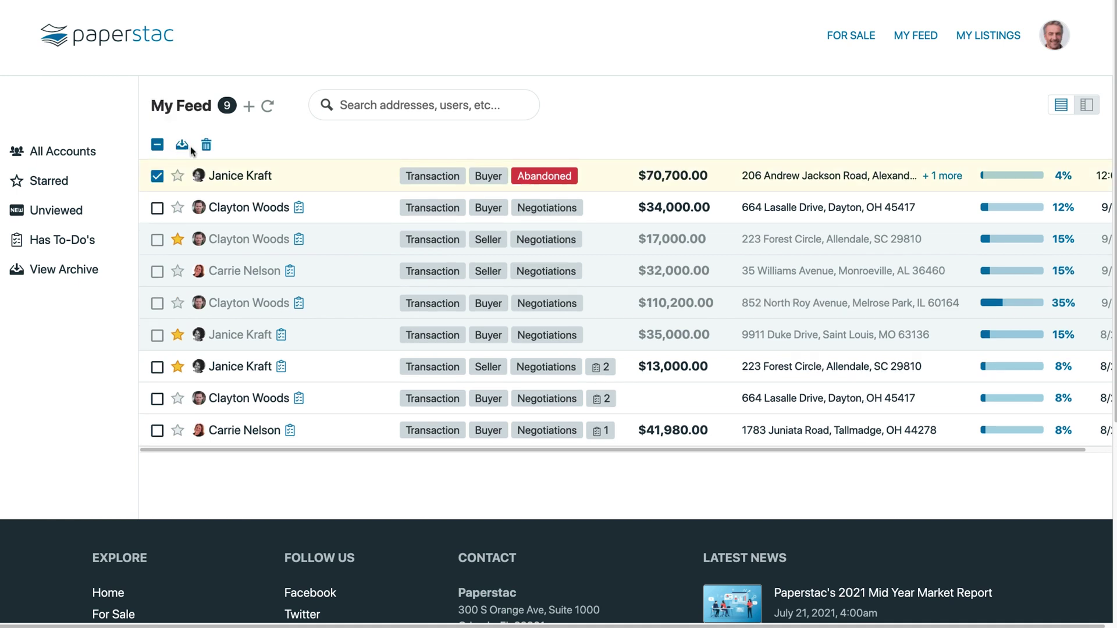
pyautogui.click(156, 146)
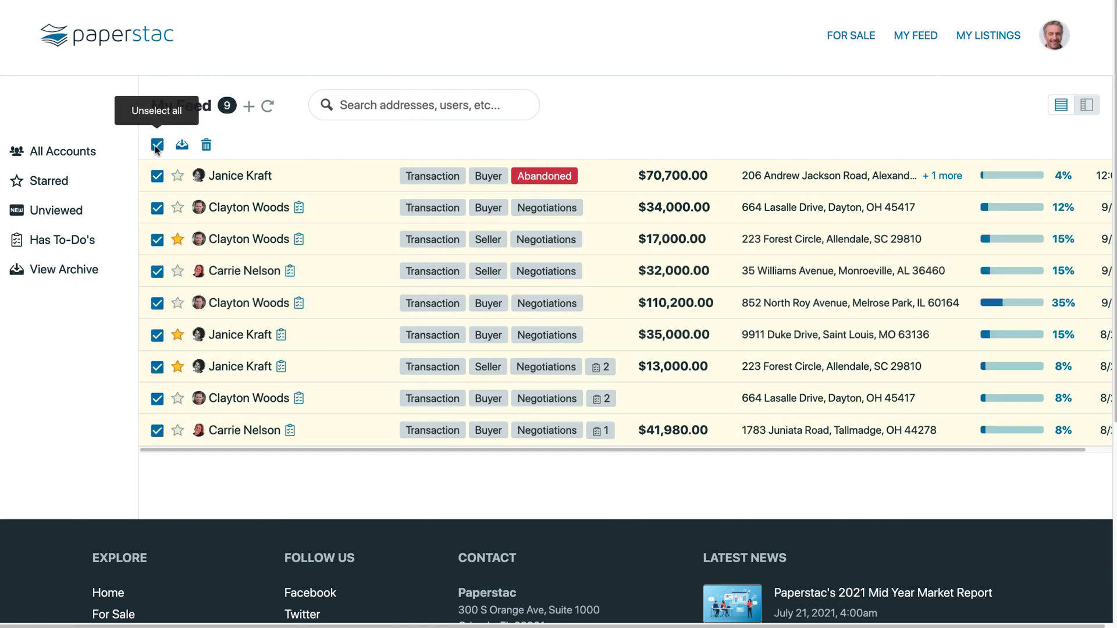
pyautogui.click(156, 145)
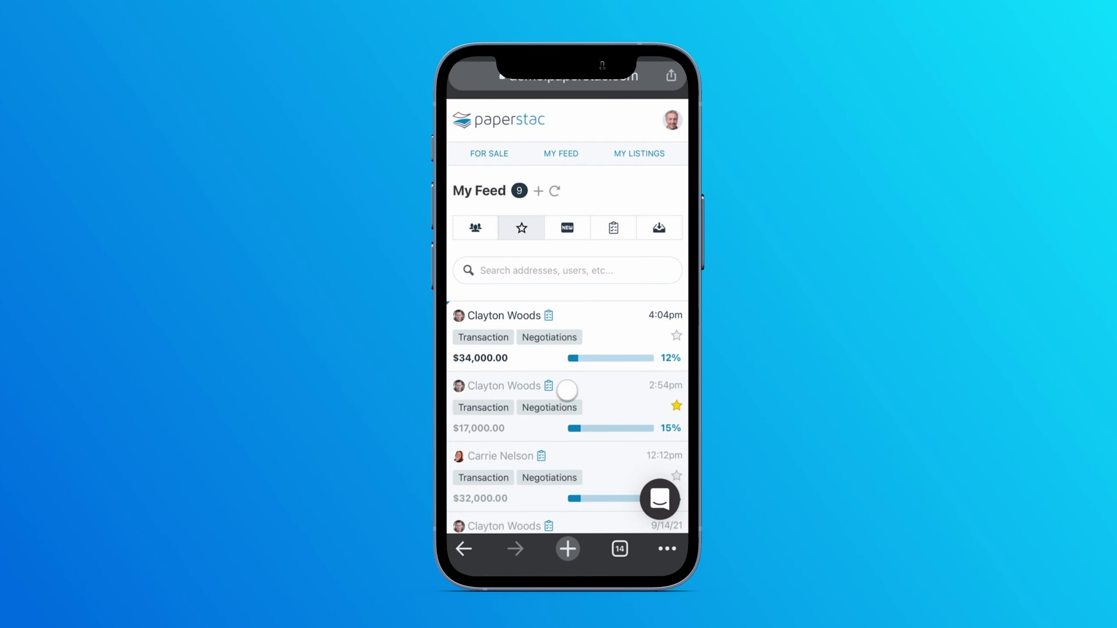
pyautogui.moveTo(568, 386); pyautogui.dragTo(564, 234)
pyautogui.click(567, 312)
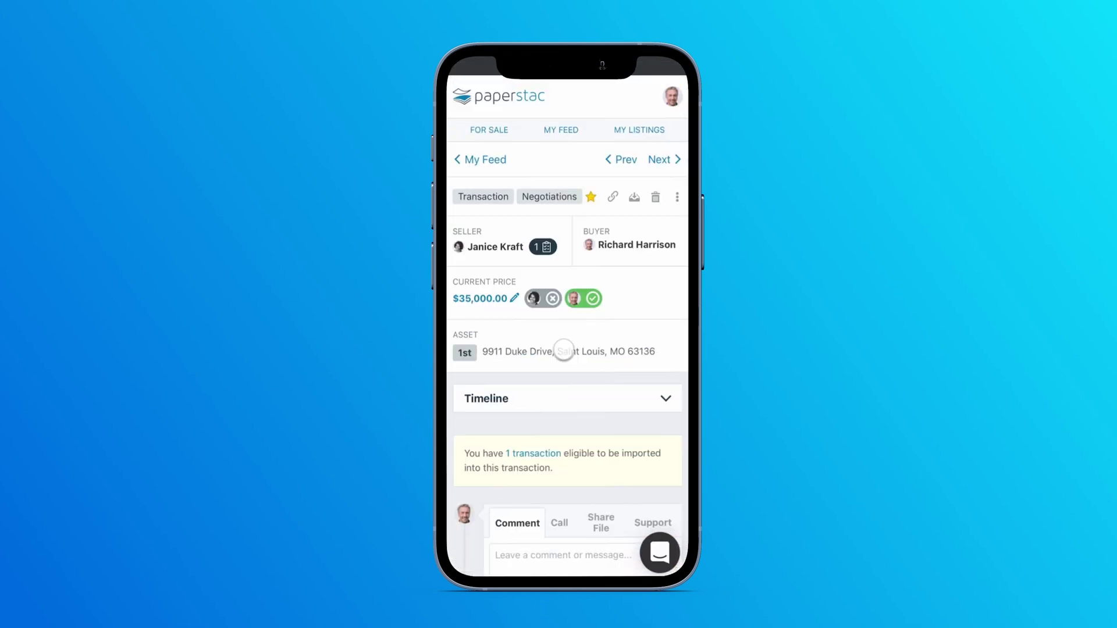
pyautogui.moveTo(563, 349); pyautogui.dragTo(561, 147)
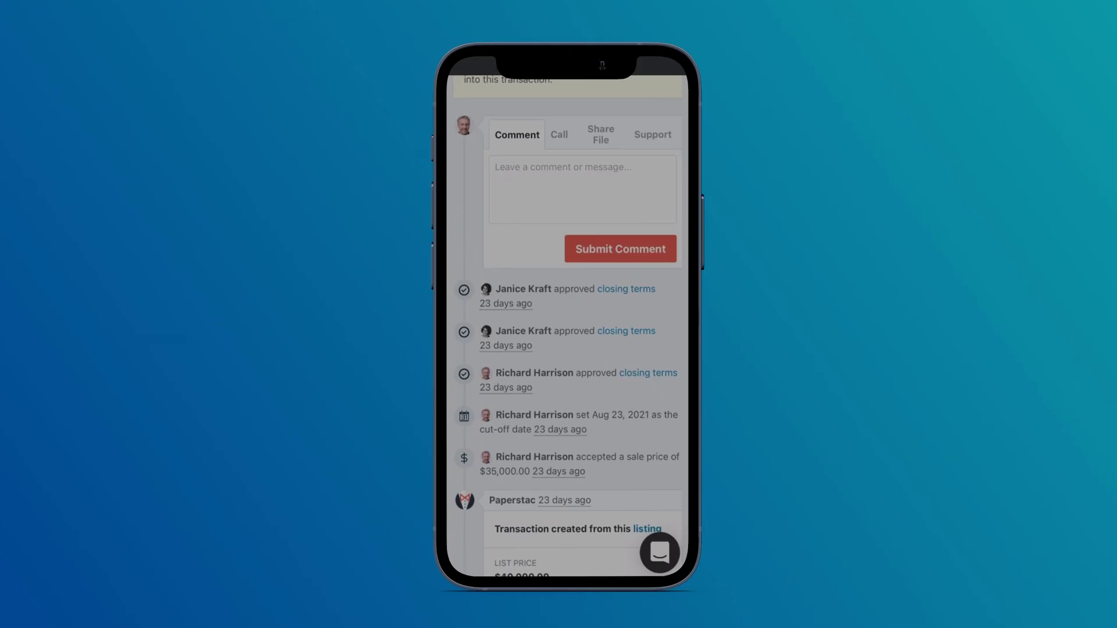